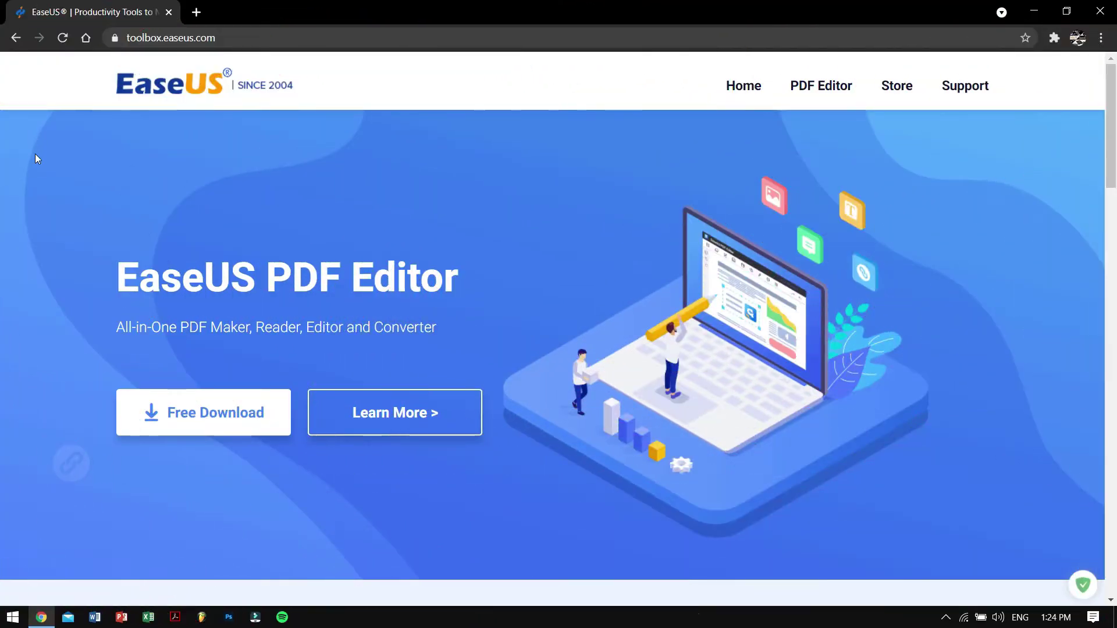
# Autoscroll through the EaseUS PDF Editor product page at toolbox.easeus.com/pdf-editor
pyautogui.middleClick(36, 159)
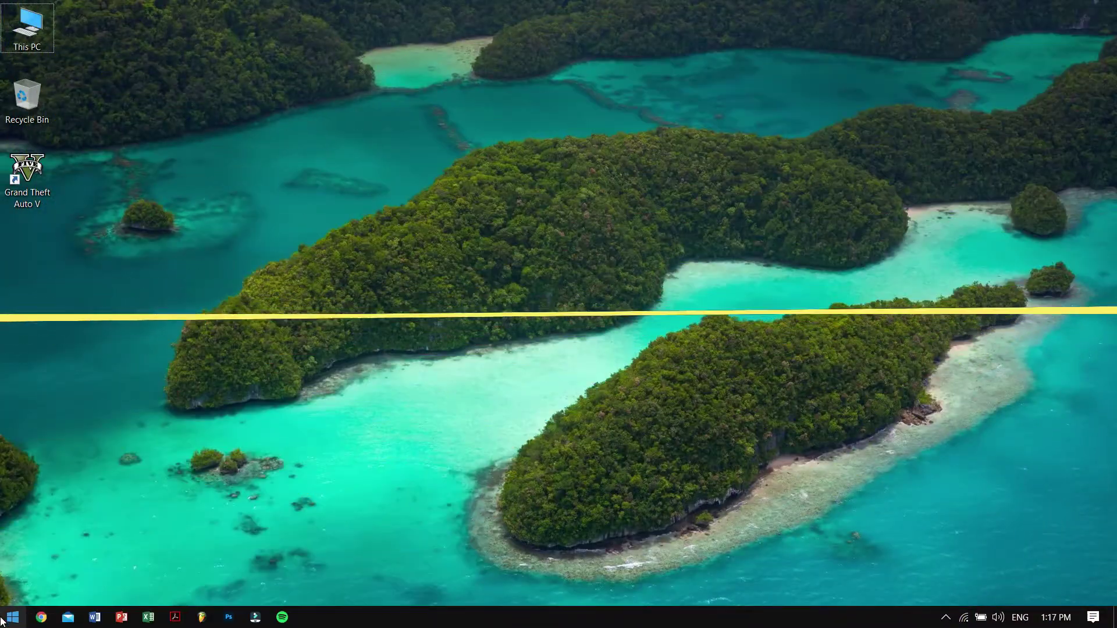
# Launch EaseUS PDF Editor from the Start menu's Recently added list to open the LIR18650 datasheet
pyautogui.click(13, 617)
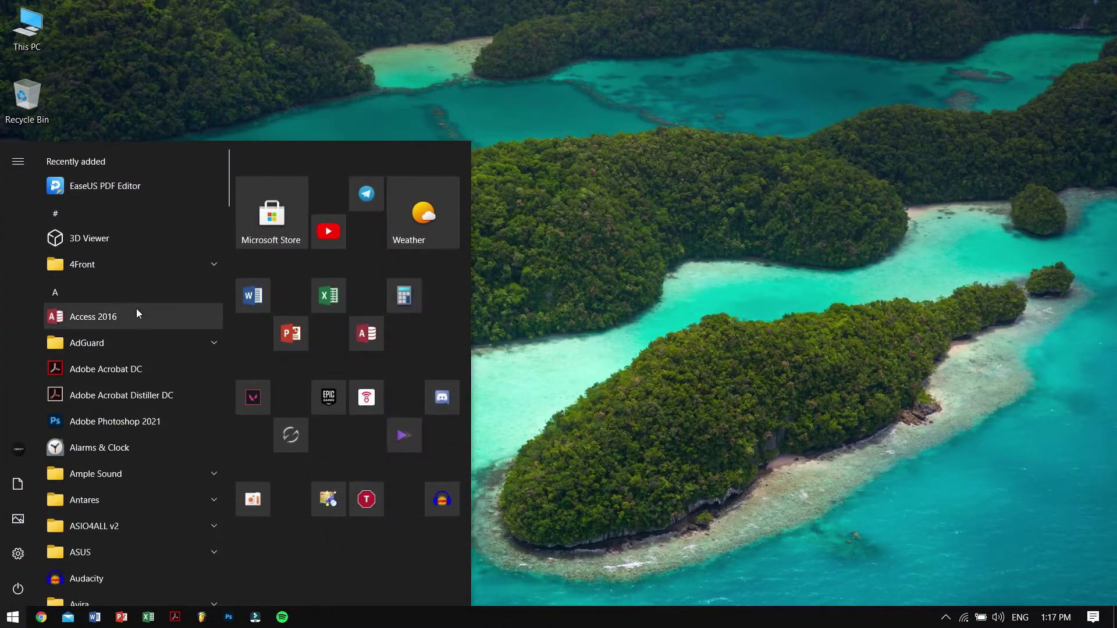
pyautogui.click(181, 194)
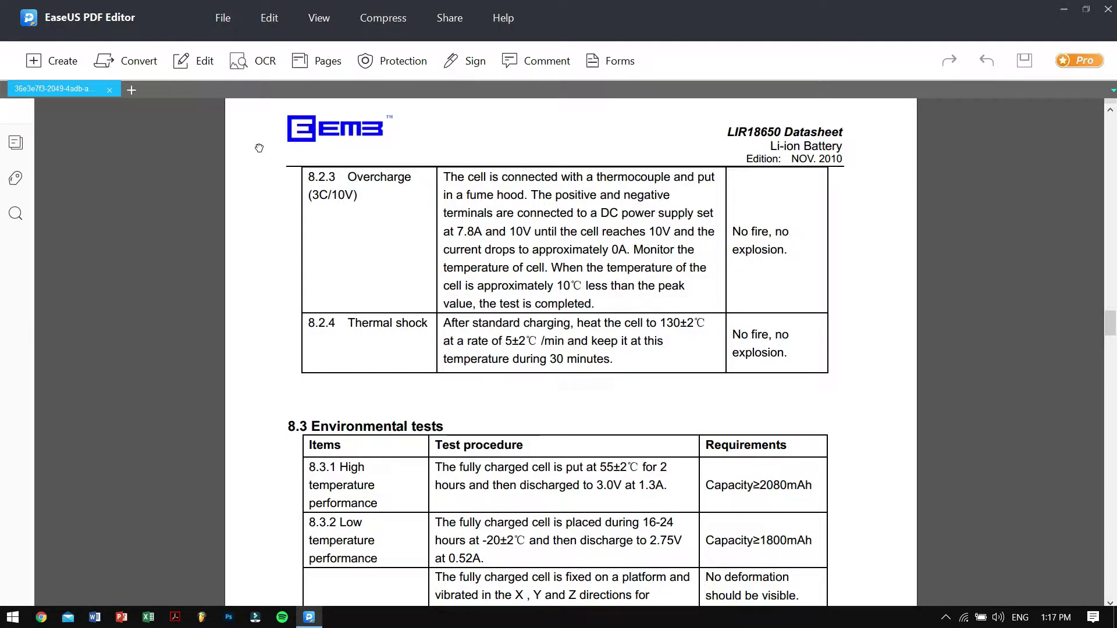
# View the datasheet's page thumbnails and bookmarks, then put the cursor in the Search box
pyautogui.click(15, 143)
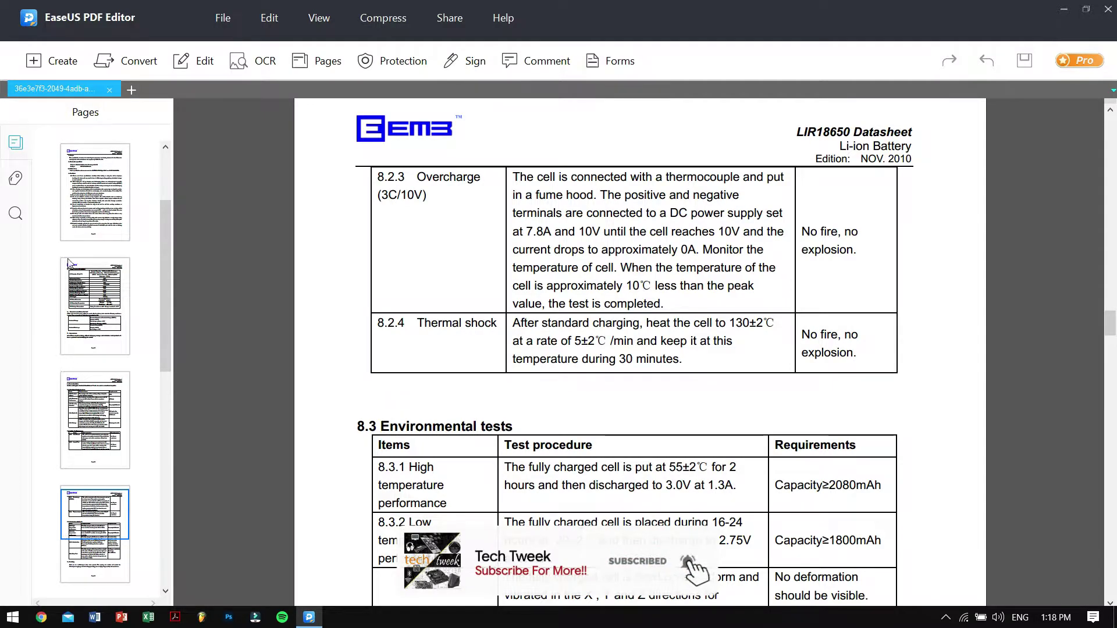
pyautogui.click(24, 180)
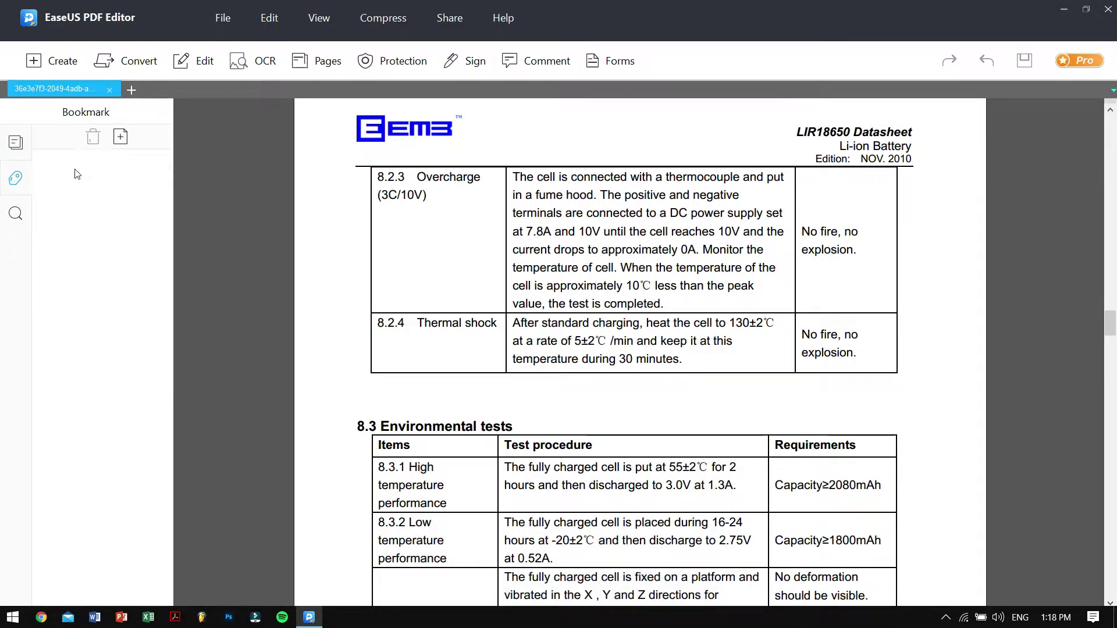
pyautogui.click(16, 214)
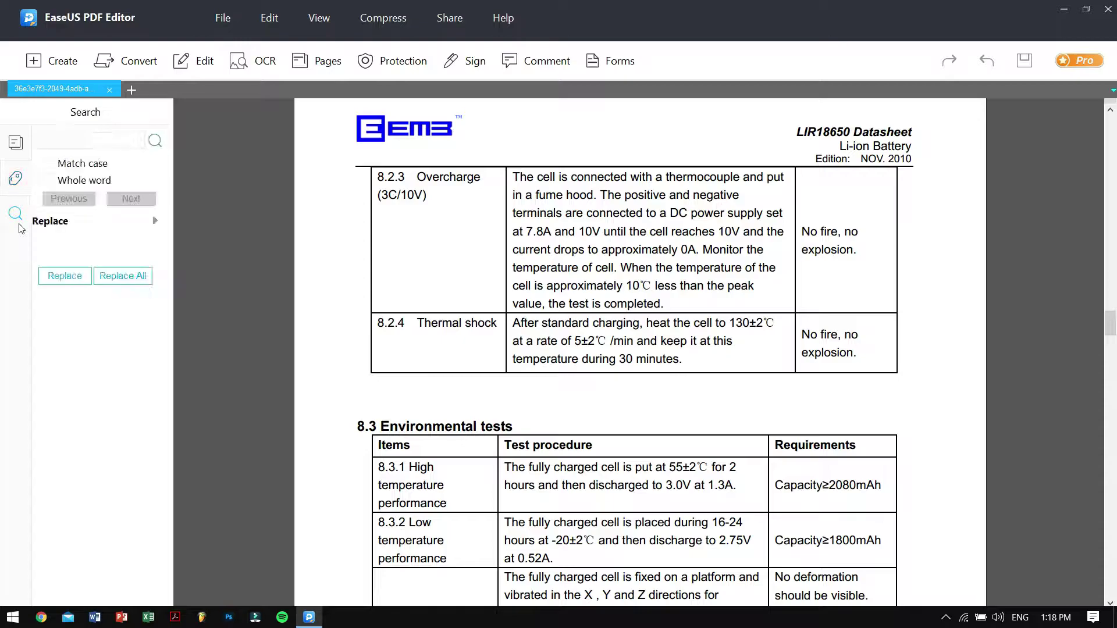
pyautogui.click(98, 140)
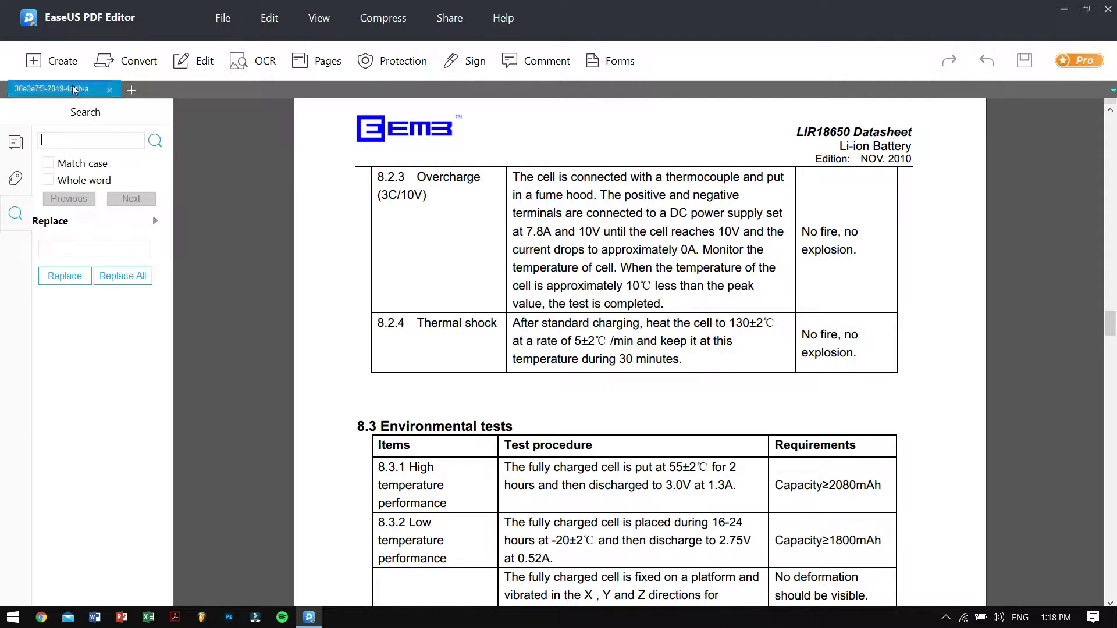
# Show the Create dropdown with its blank PDF and from-file options
pyautogui.click(58, 69)
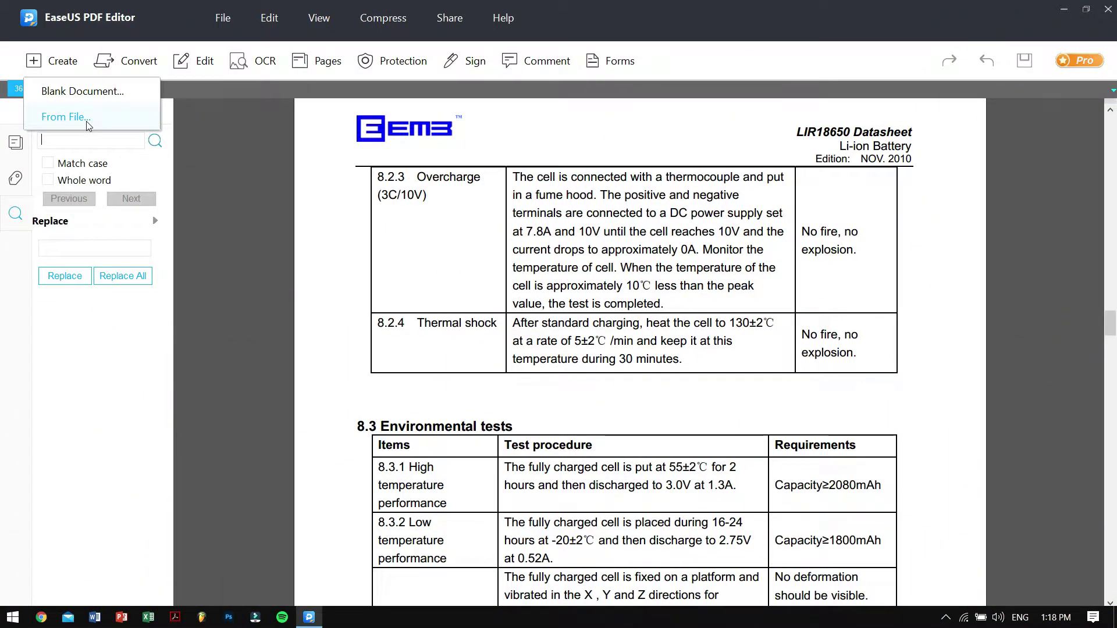
# Dismiss the Create dropdown and list the Convert targets, Word through TIFF
pyautogui.click(137, 62)
pyautogui.click(130, 63)
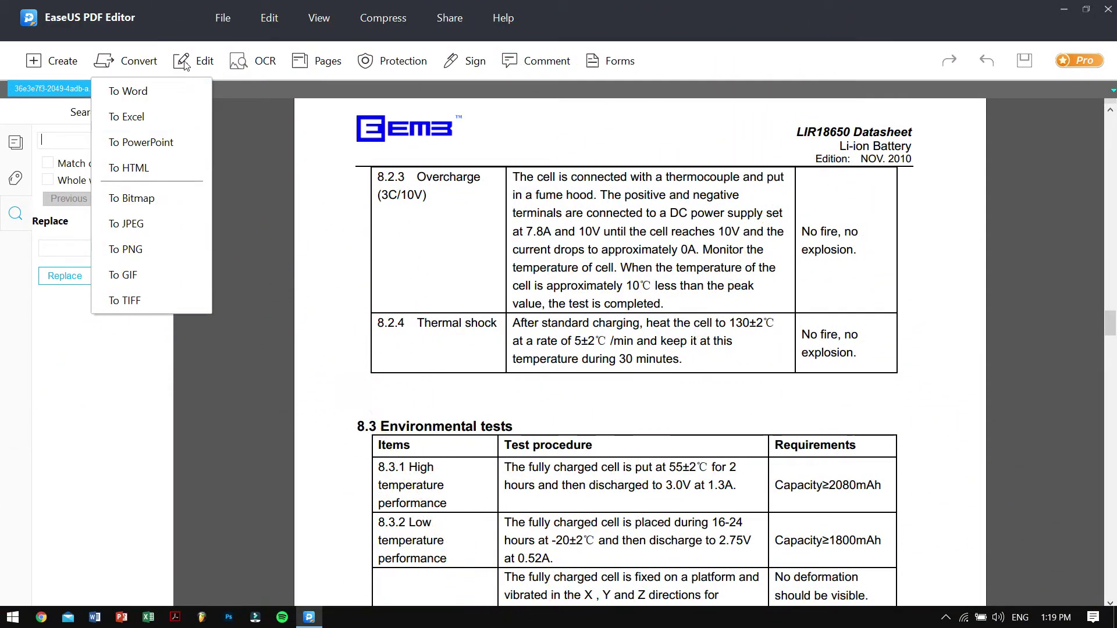
# Enter Edit mode, browse fonts (keeping Courier) and size choices, and expand Links
pyautogui.click(185, 62)
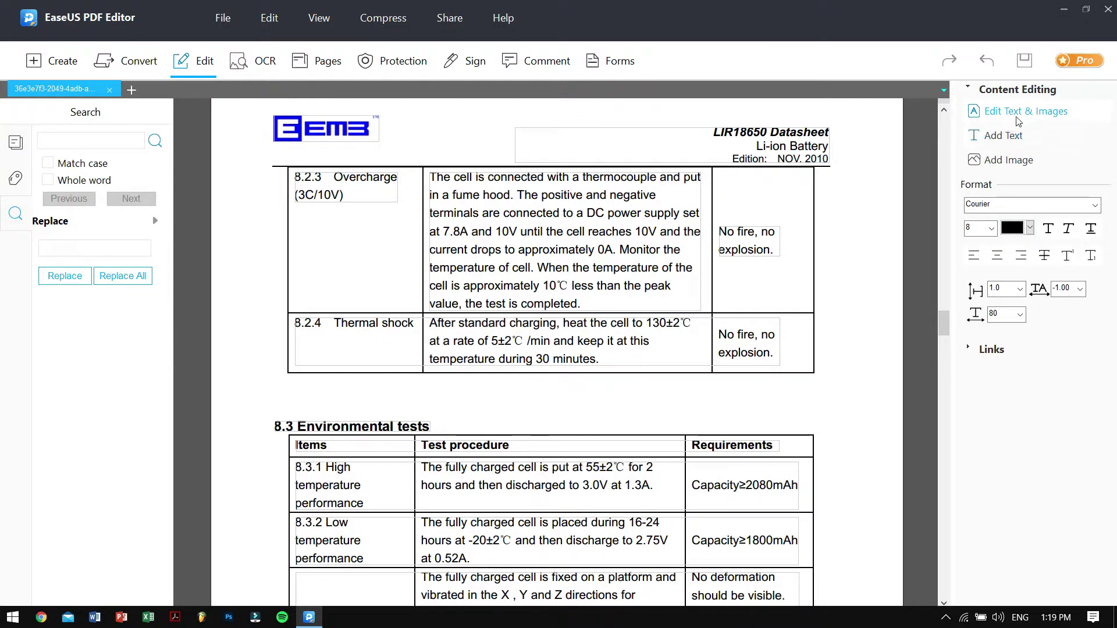
pyautogui.click(1019, 205)
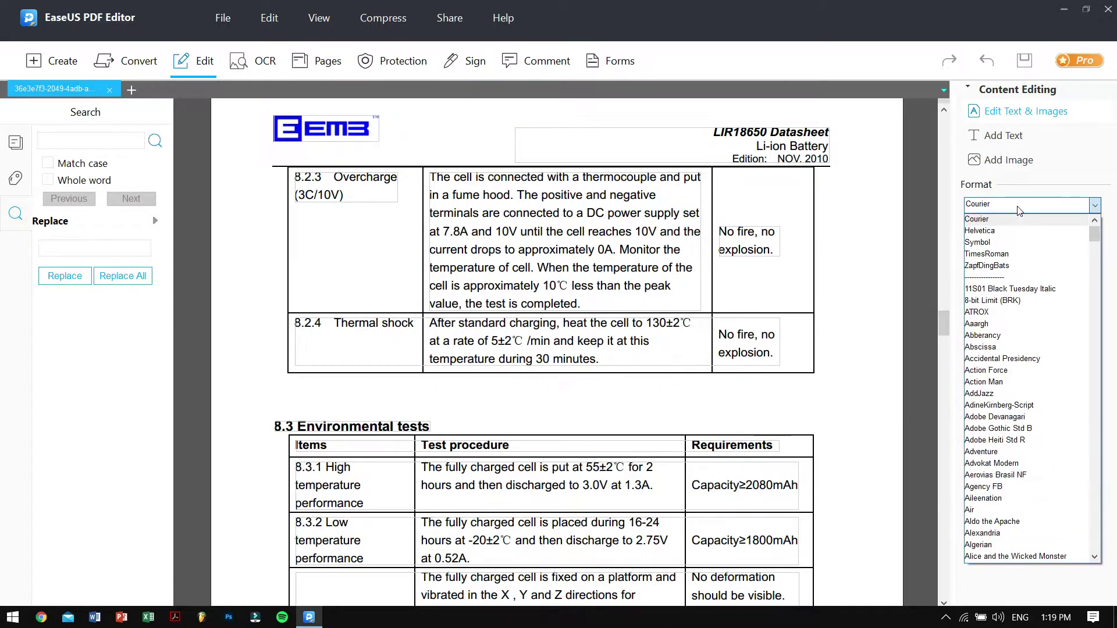
pyautogui.click(1019, 208)
pyautogui.click(991, 228)
pyautogui.click(991, 227)
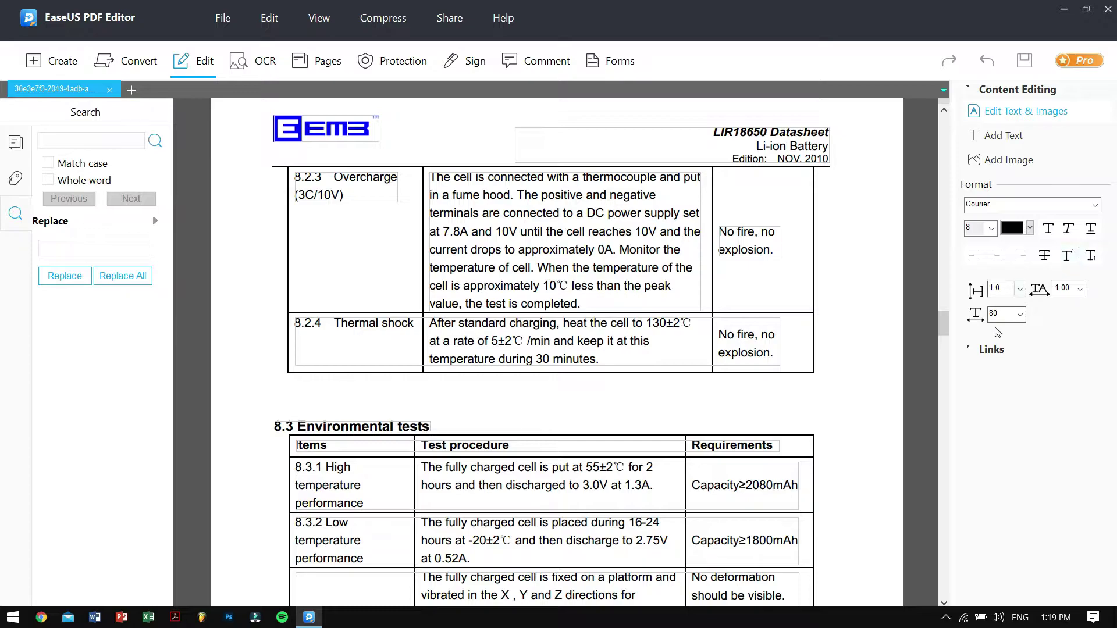
pyautogui.click(975, 354)
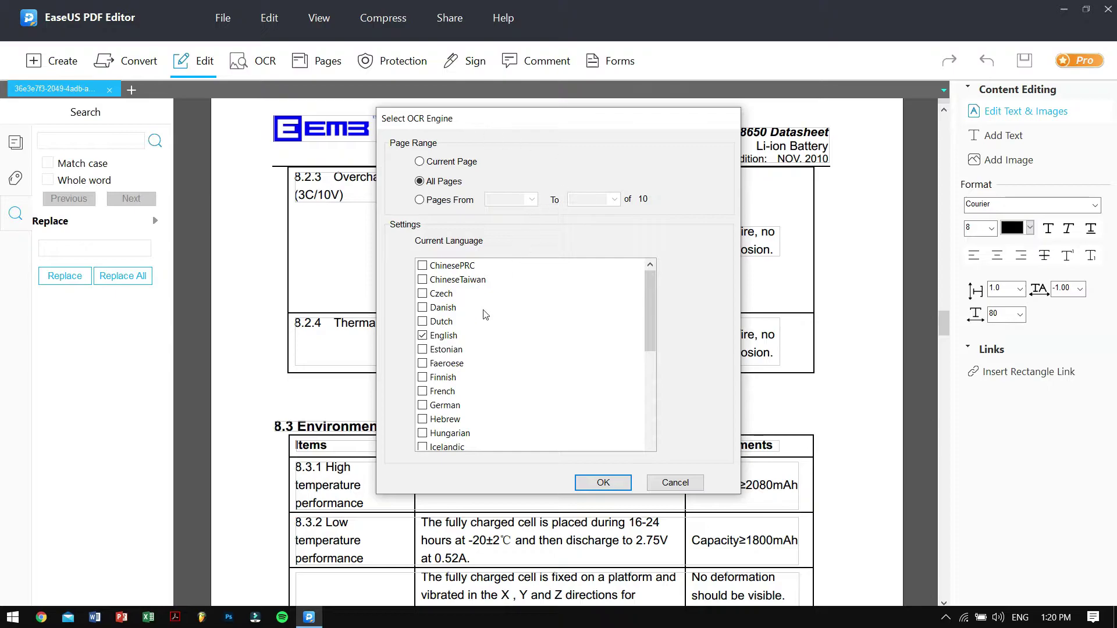
pyautogui.scroll(-1, 486, 314)
pyautogui.scroll(-2, 485, 314)
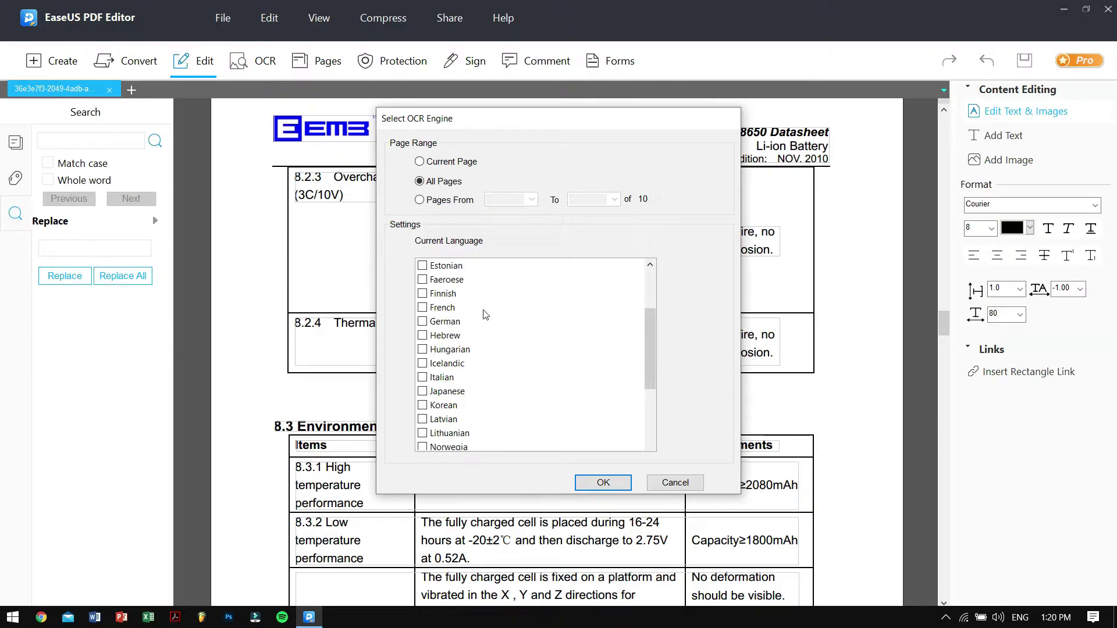
pyautogui.scroll(-1, 485, 315)
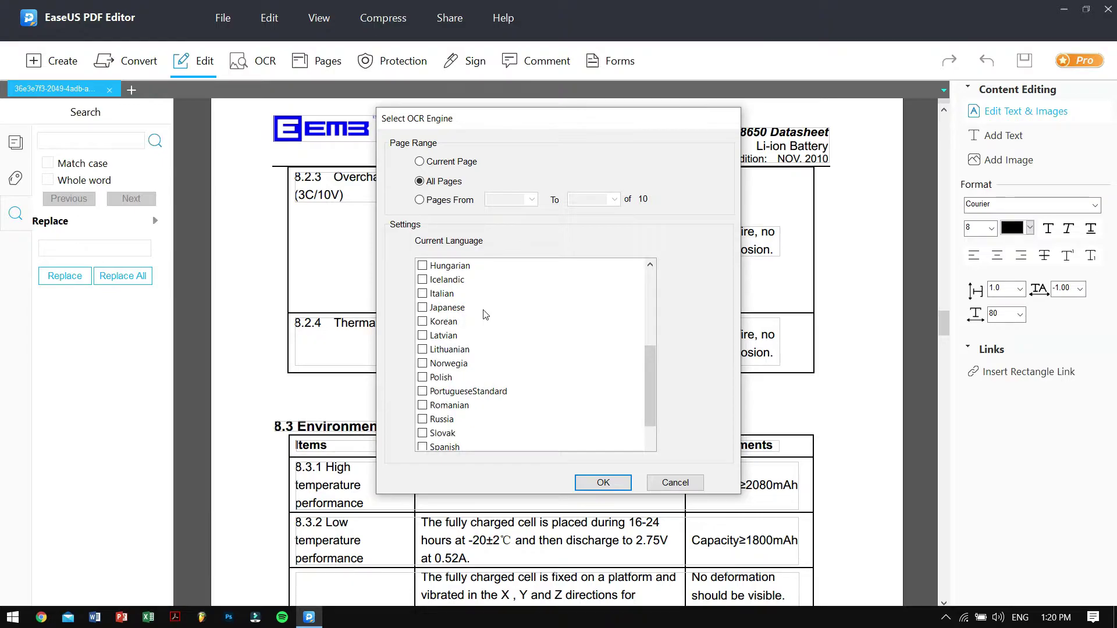
pyautogui.scroll(-1, 486, 315)
pyautogui.scroll(1, 484, 313)
pyautogui.scroll(1, 485, 313)
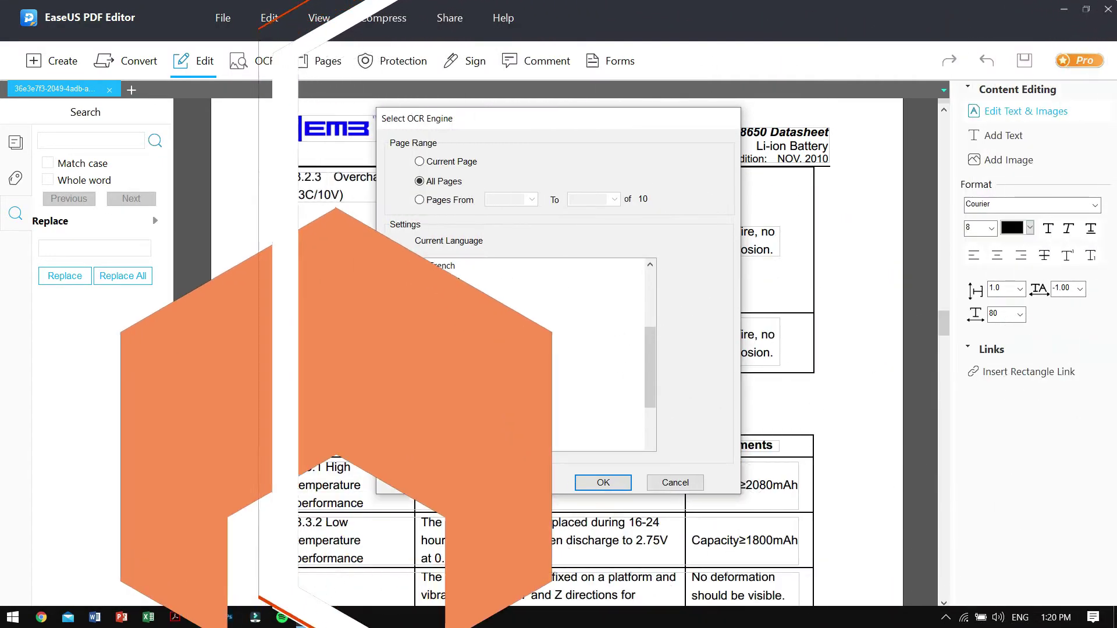
pyautogui.click(674, 483)
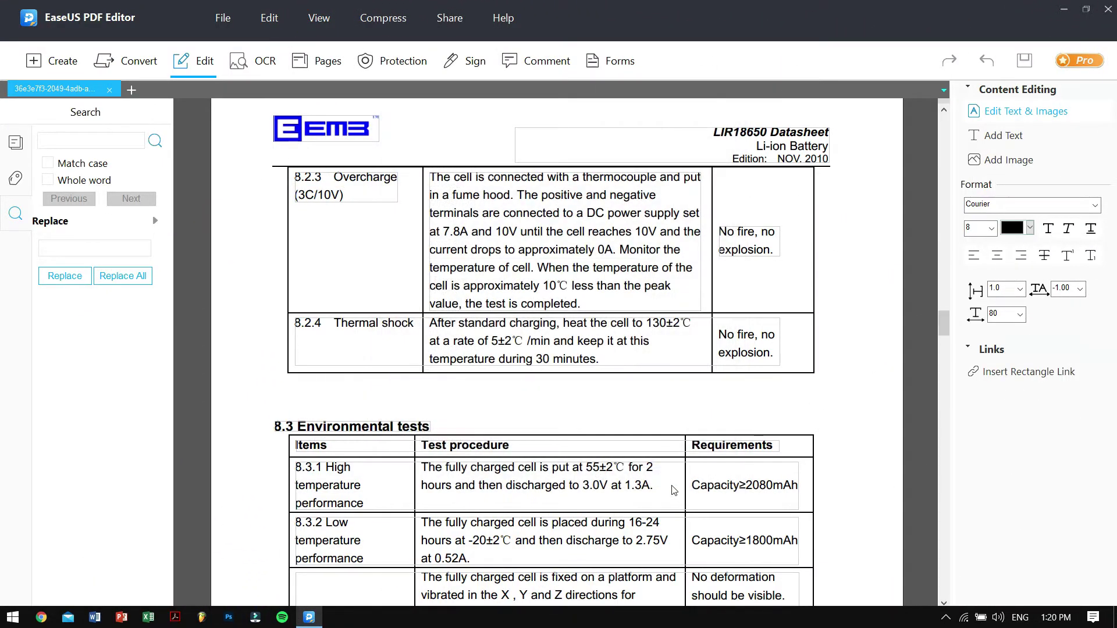
# Open the page tools and expand Background, Watermark and Bates Numbering under Page Design
pyautogui.click(329, 73)
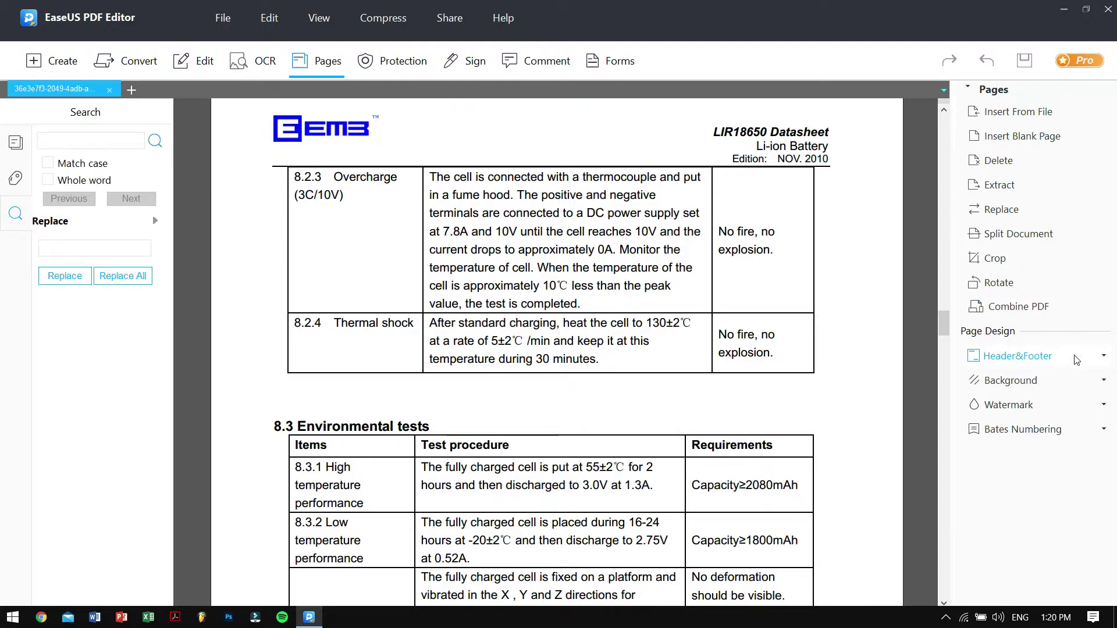
pyautogui.click(1070, 385)
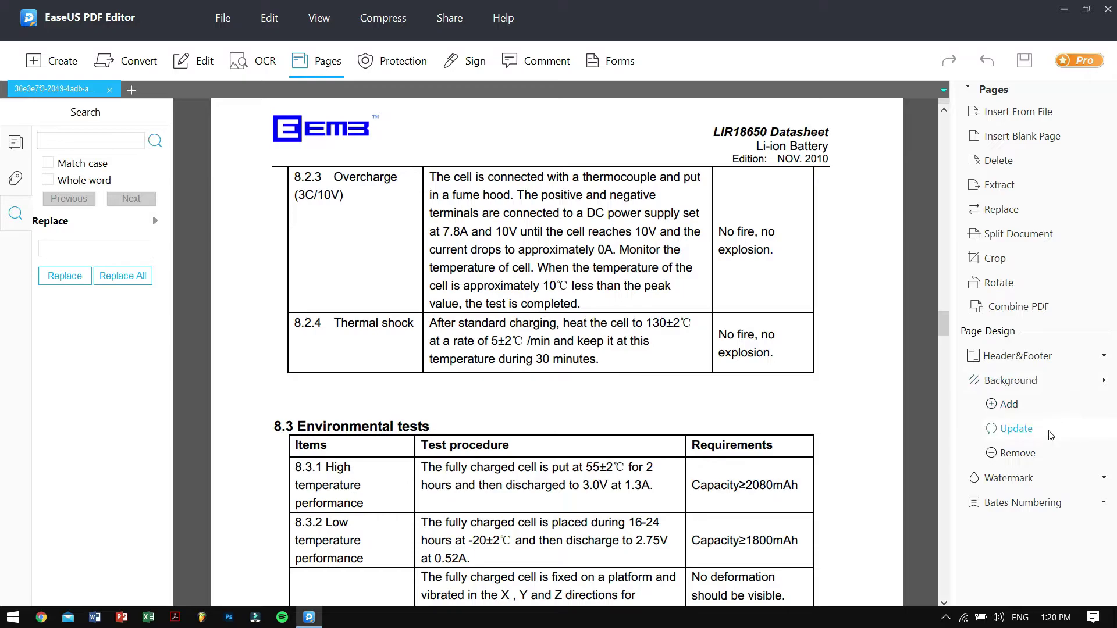
pyautogui.click(1054, 480)
pyautogui.click(1044, 577)
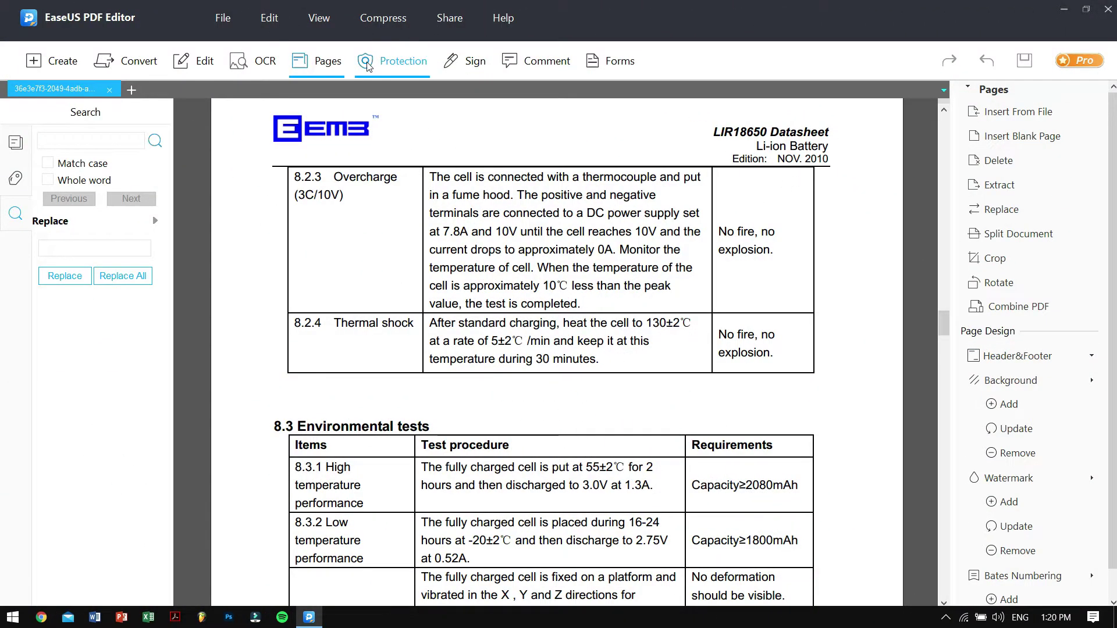
# Review the Encrypt with Password dialog on the Protection tab, then cancel without encrypting
pyautogui.click(367, 66)
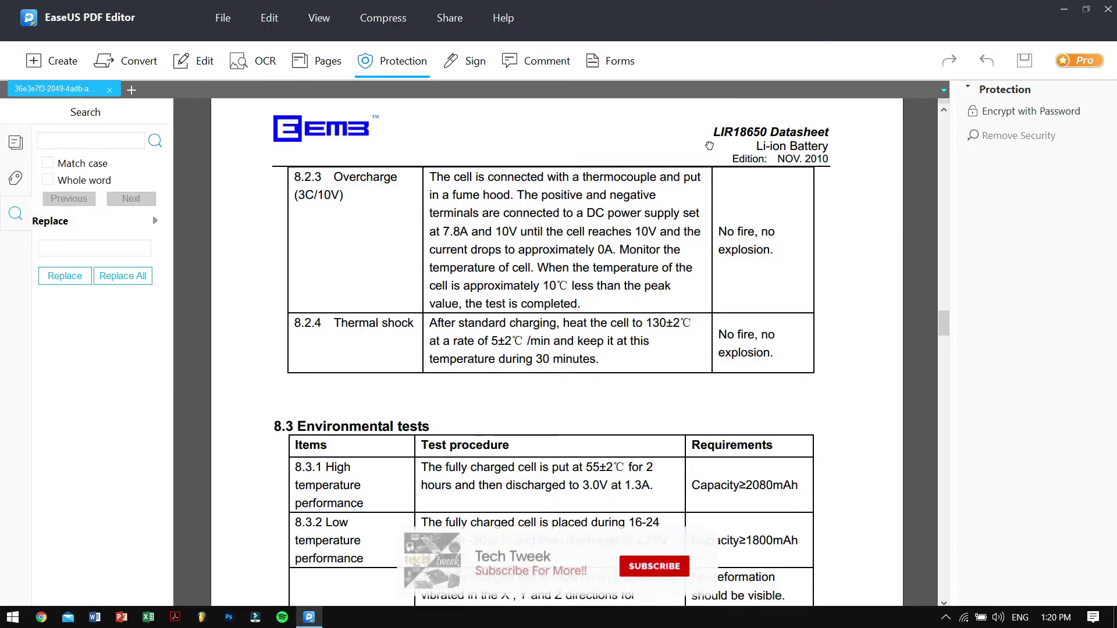
pyautogui.click(1019, 111)
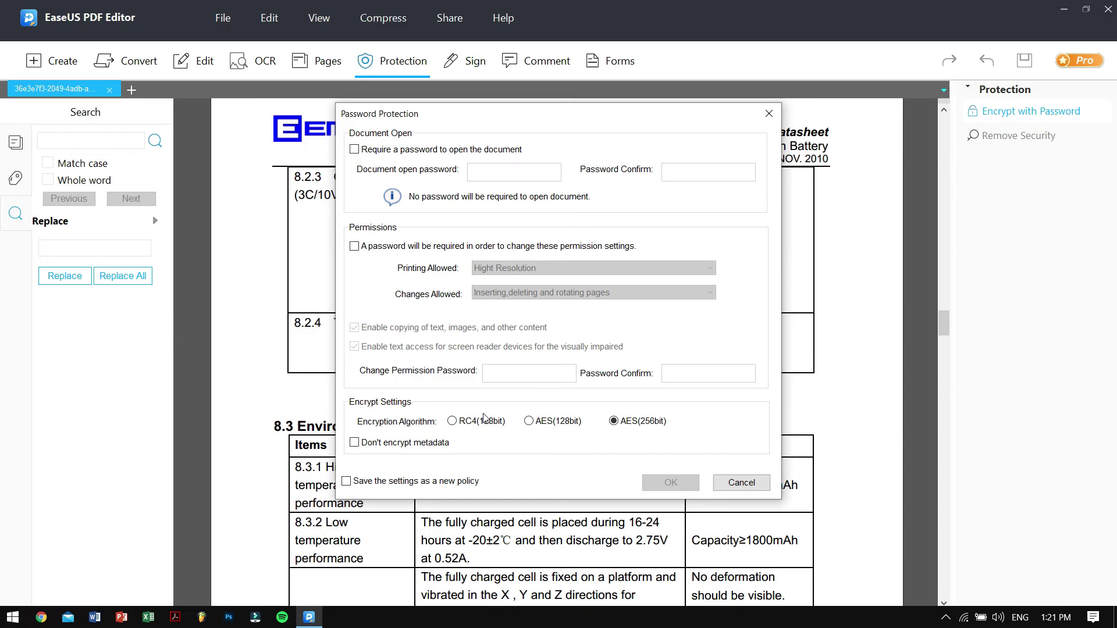
pyautogui.click(730, 489)
# Expand the Sign and Certify options on the Sign tab, then bring up the Comment tools
pyautogui.click(476, 63)
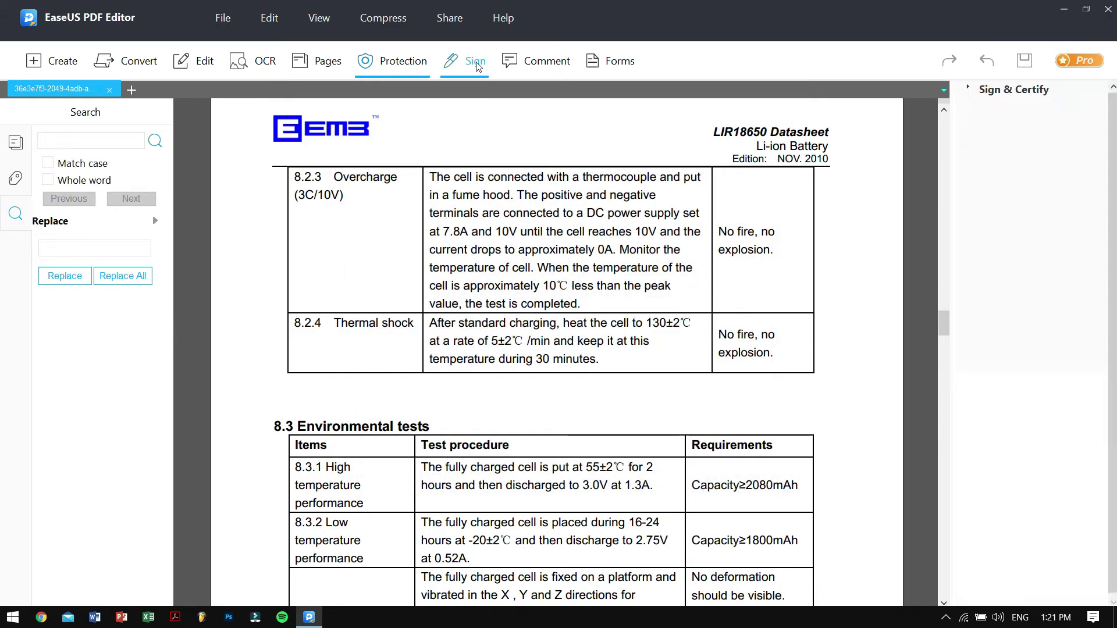
pyautogui.click(996, 111)
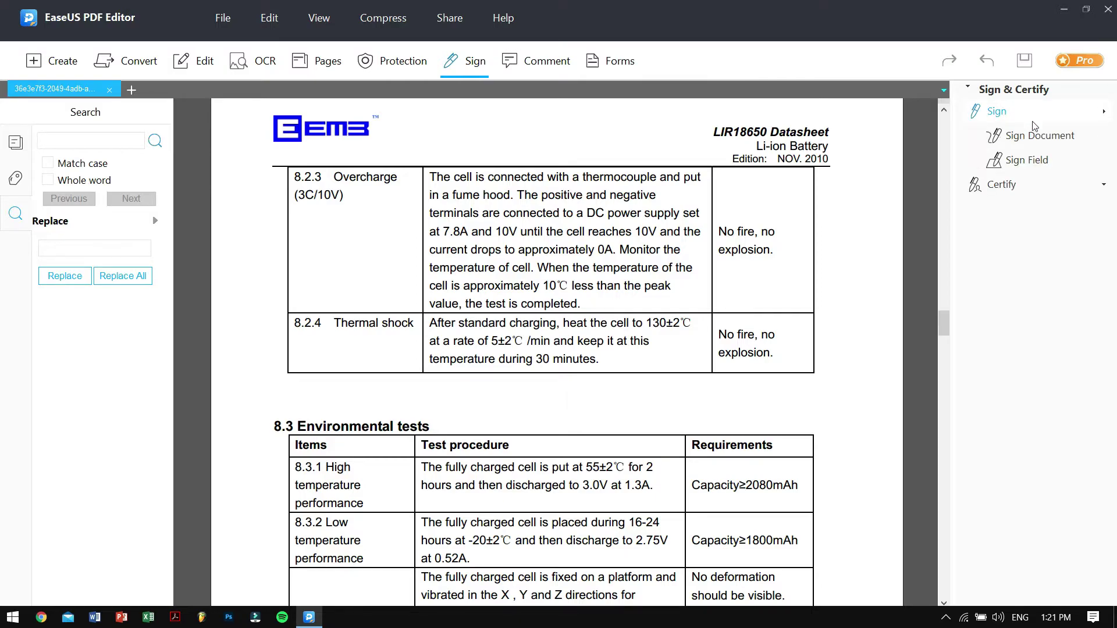
pyautogui.click(1001, 184)
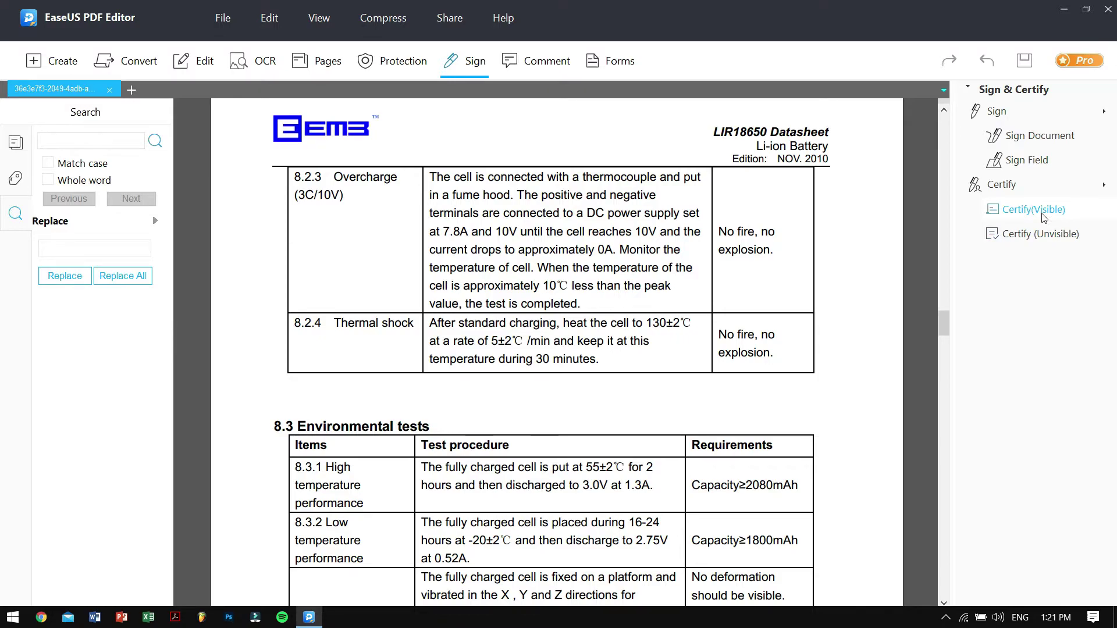
pyautogui.click(550, 72)
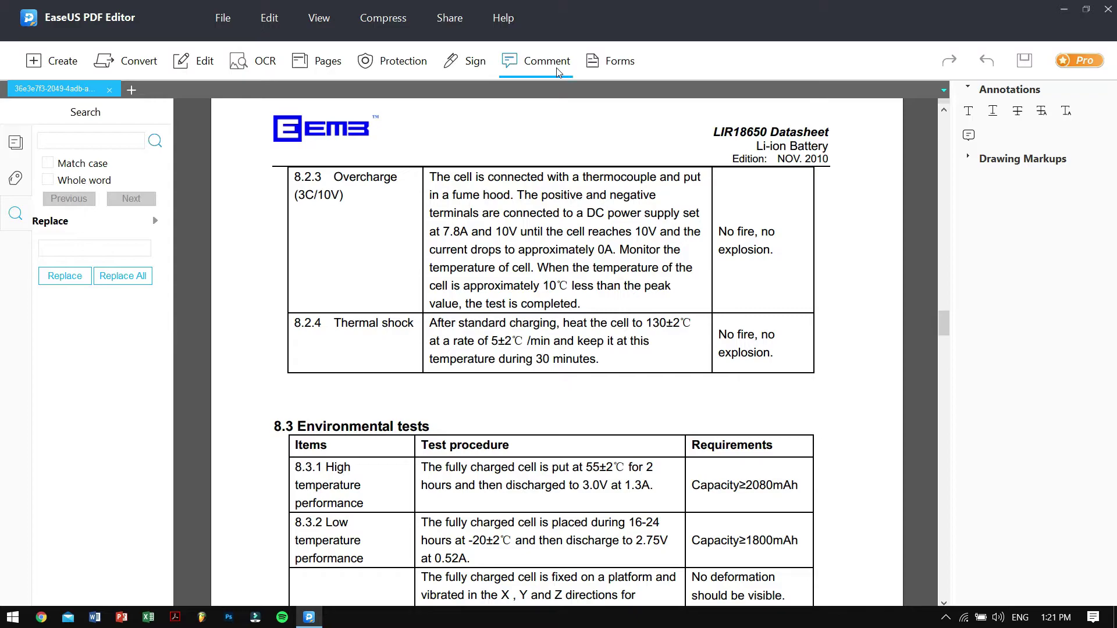
# Draw a red arrow from the right margin into the 8.2.3 Overcharge requirements cell
pyautogui.click(1000, 158)
pyautogui.click(16, 146)
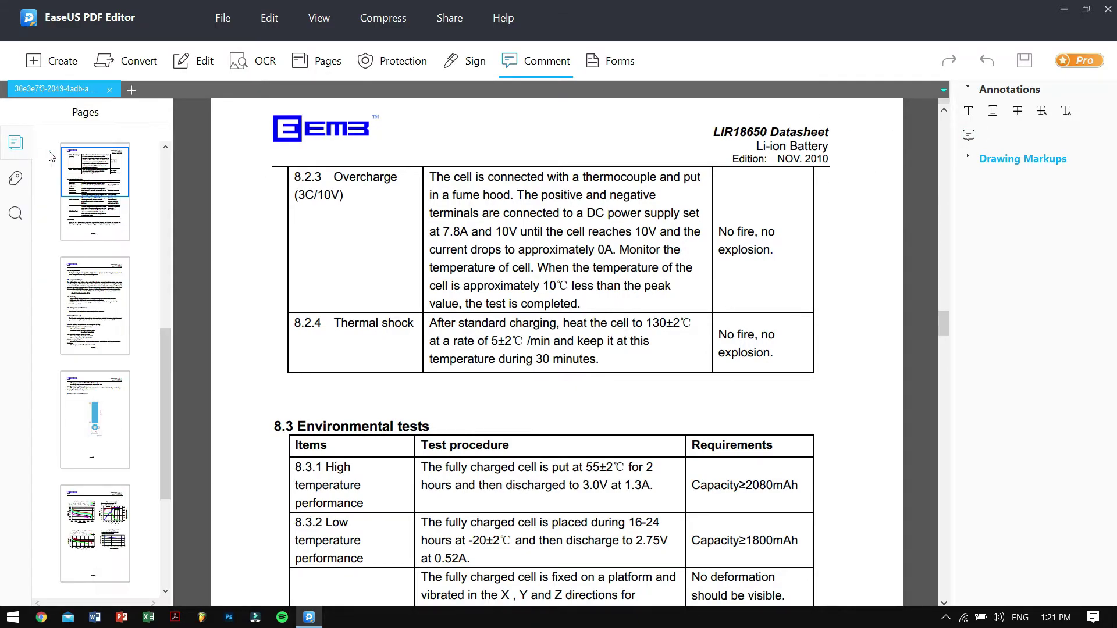
pyautogui.click(998, 162)
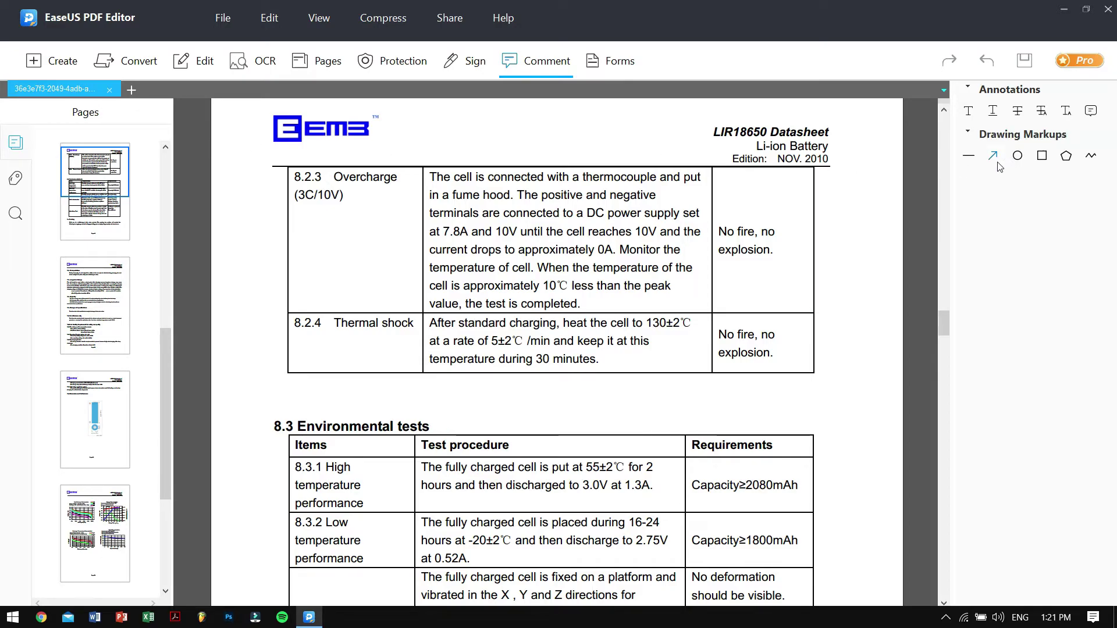
pyautogui.moveTo(872, 164); pyautogui.dragTo(799, 203)
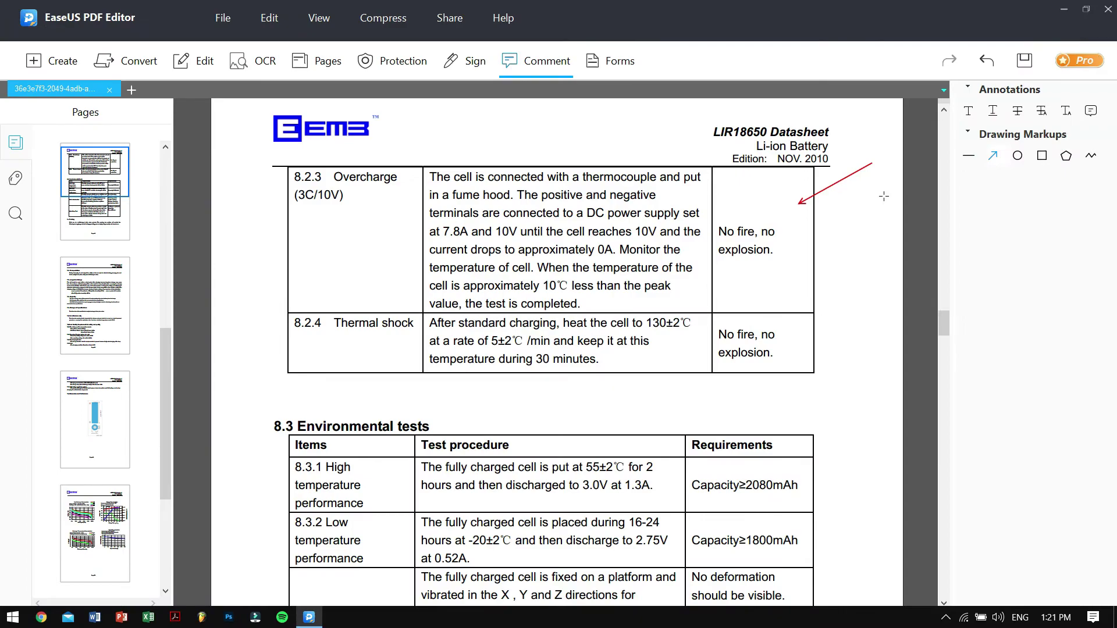
# Show the Forms tools for buttons, check boxes, radio buttons and text fields, and hide the page thumbnails
pyautogui.click(604, 63)
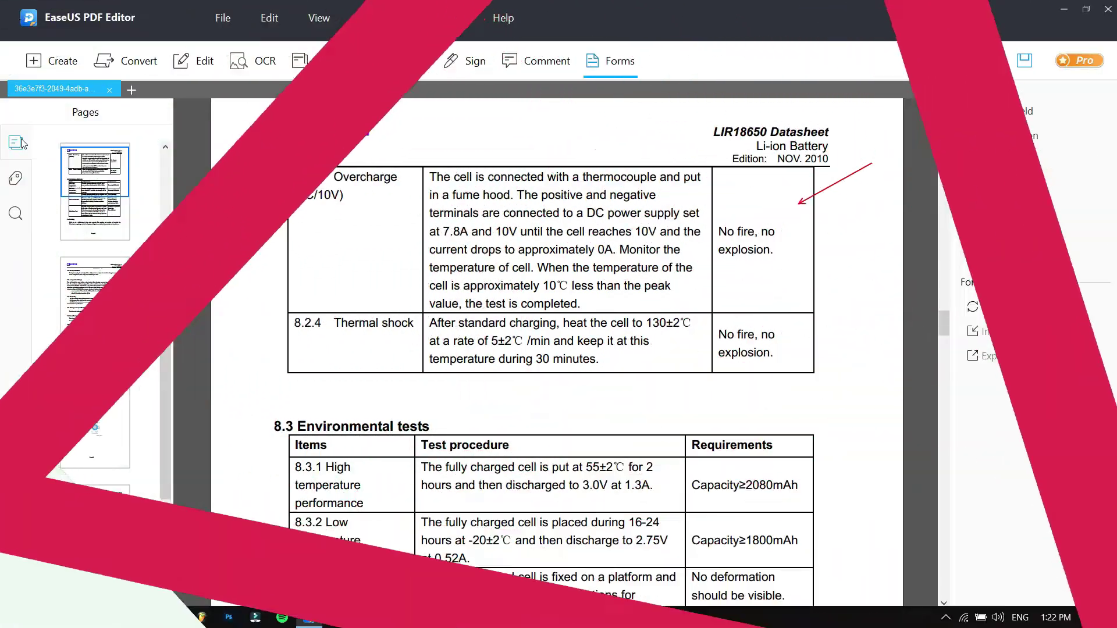
pyautogui.click(21, 143)
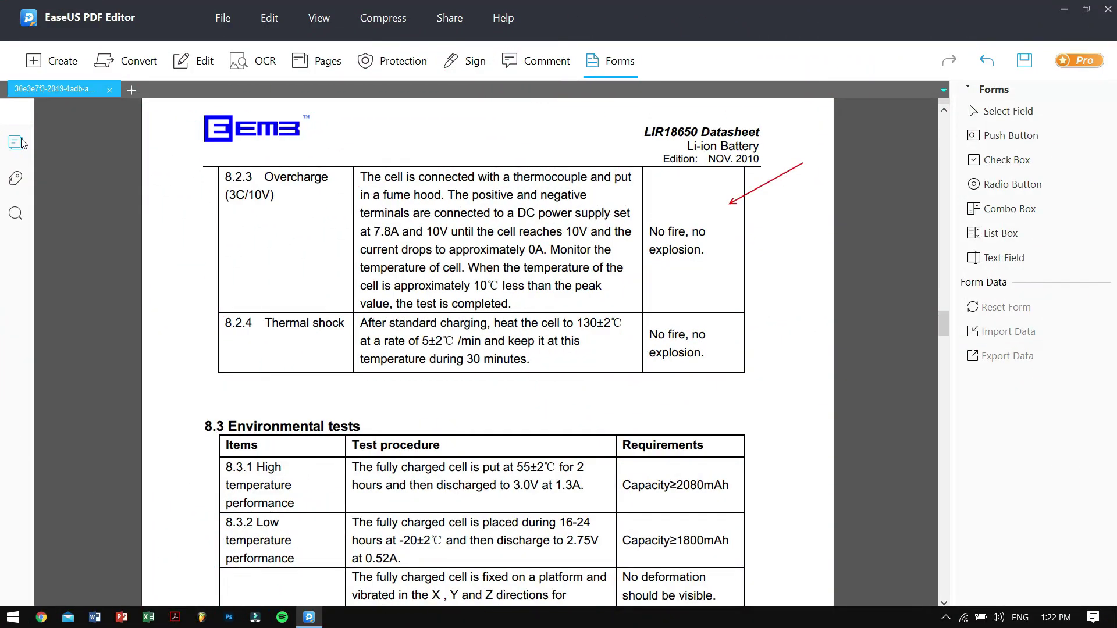
pyautogui.click(383, 17)
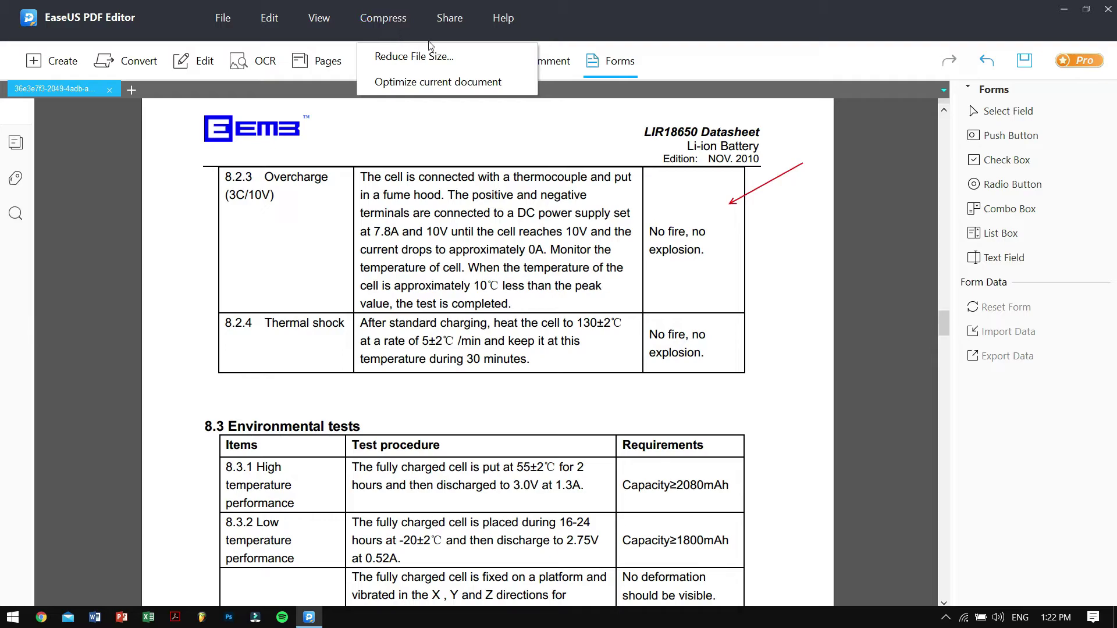
pyautogui.click(515, 87)
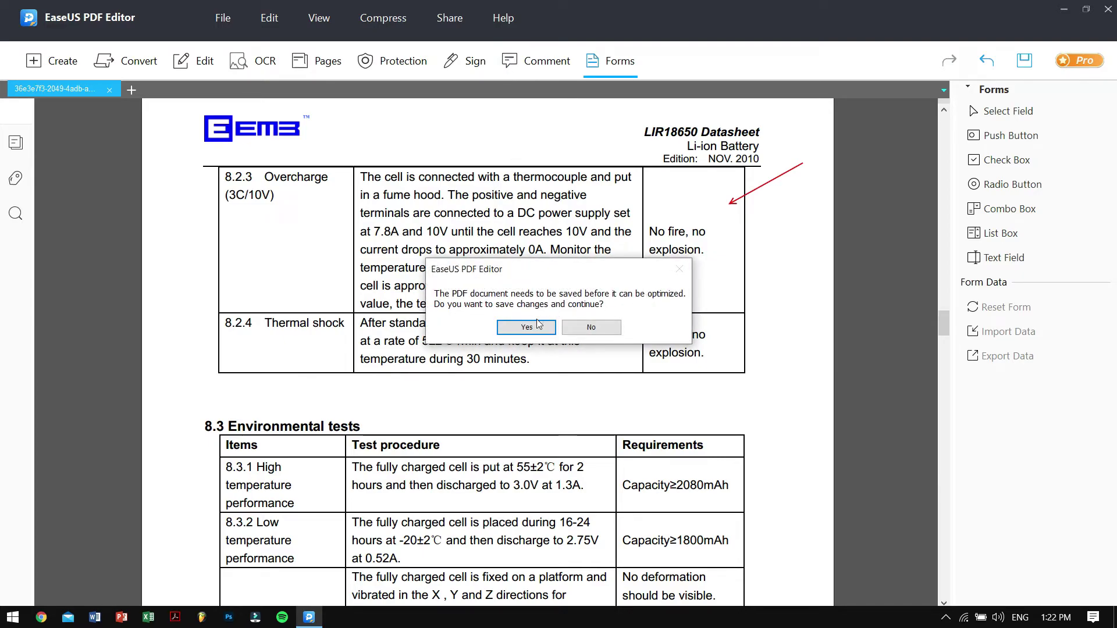
pyautogui.click(591, 328)
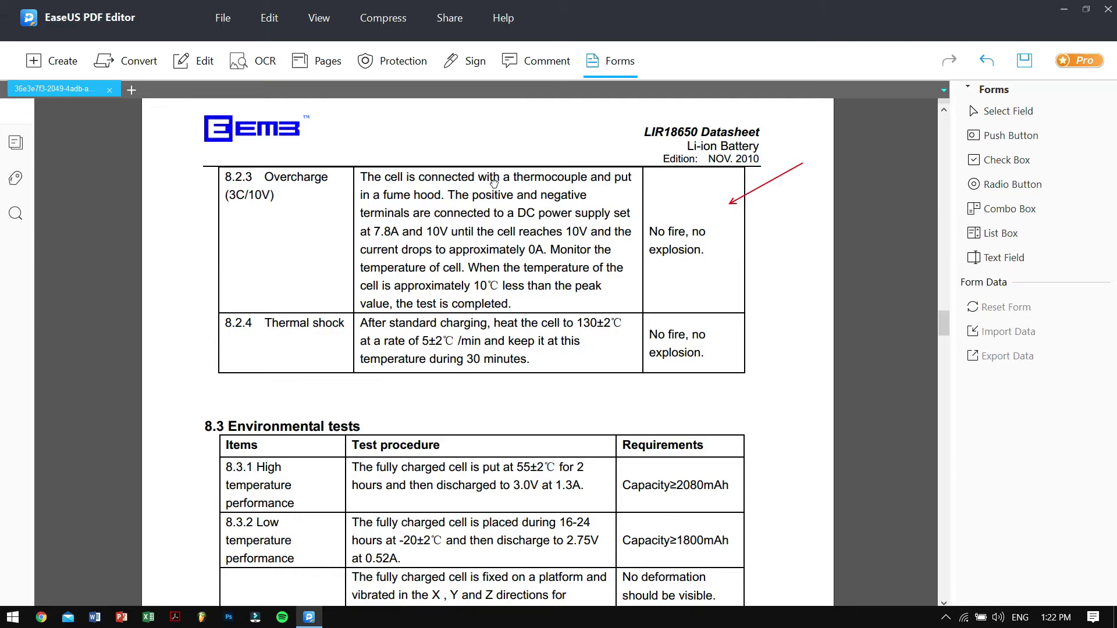
pyautogui.click(391, 22)
pyautogui.click(408, 86)
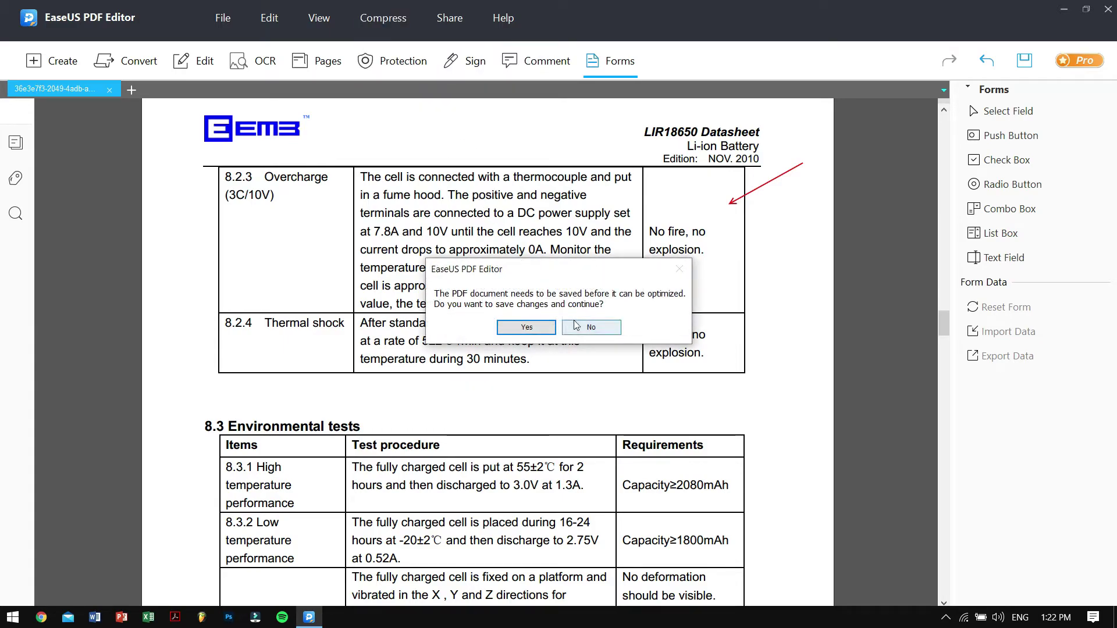
pyautogui.click(577, 325)
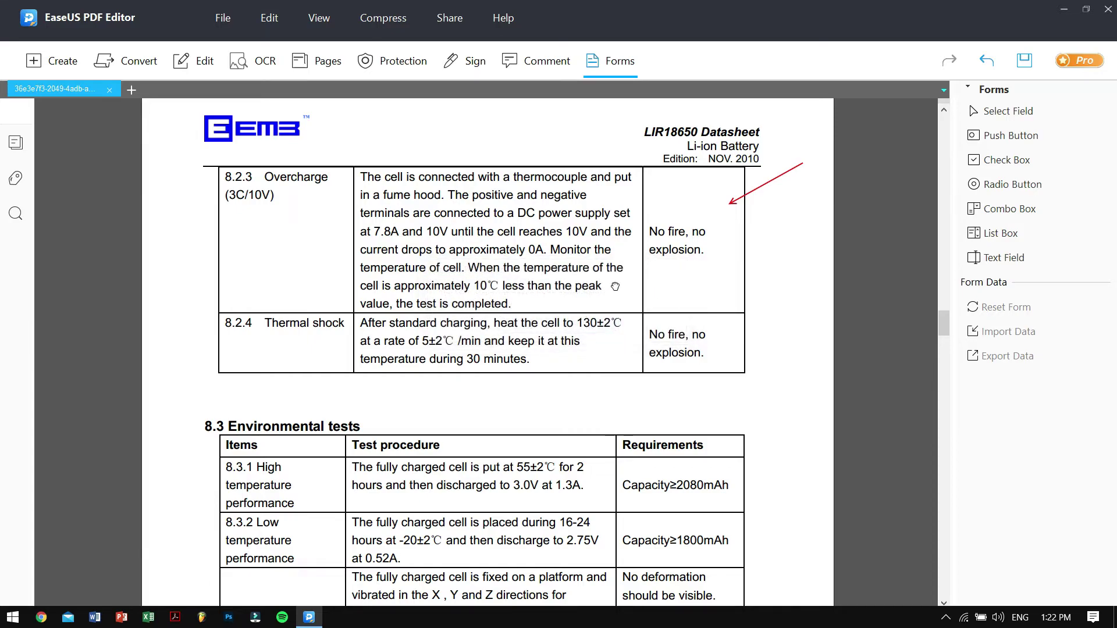
pyautogui.rightClick(776, 178)
pyautogui.click(760, 188)
# Scroll down the EaseUS PDF Editor product page in Chrome to view its features
pyautogui.scroll(-1, 774, 244)
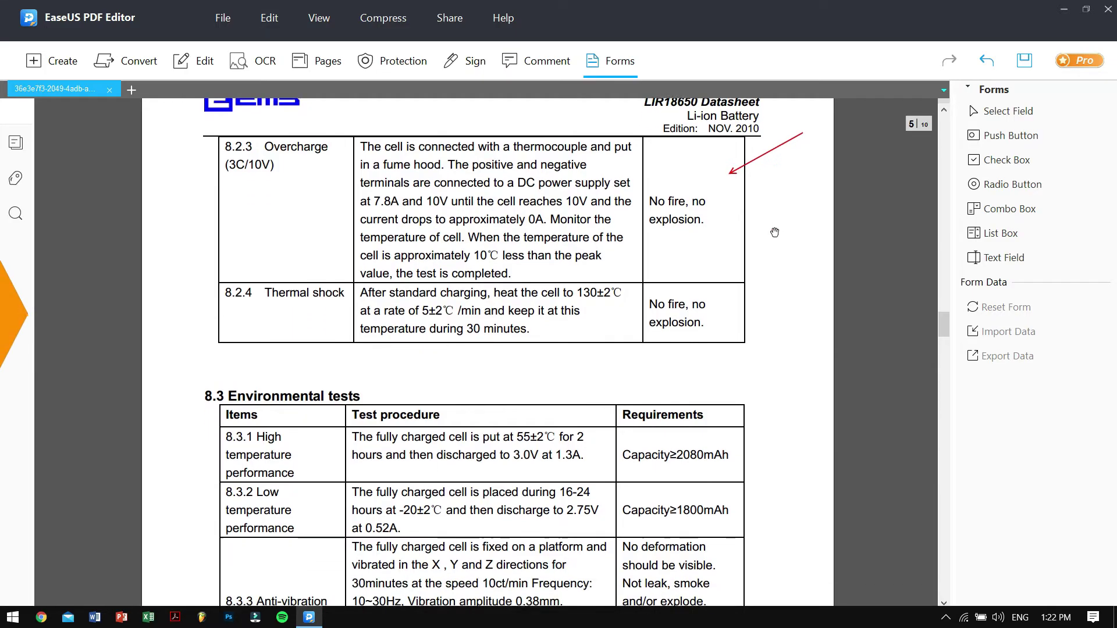